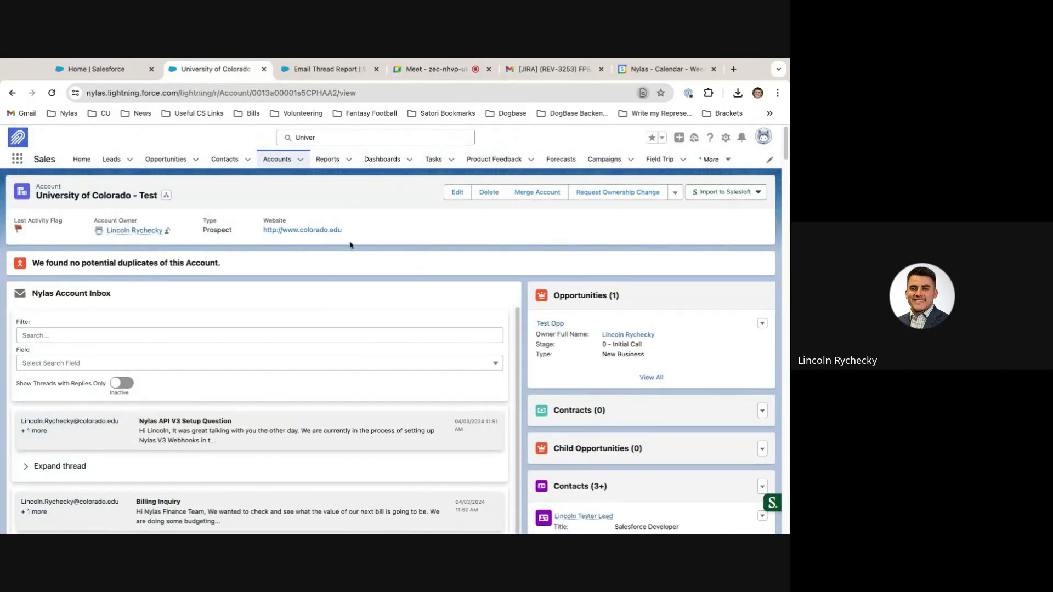
Filter the account inbox threads by Subject for 'API V3'.
{"action": "scroll", "coordinate": [37, 288], "scroll_direction": "down", "scroll_amount": 1}
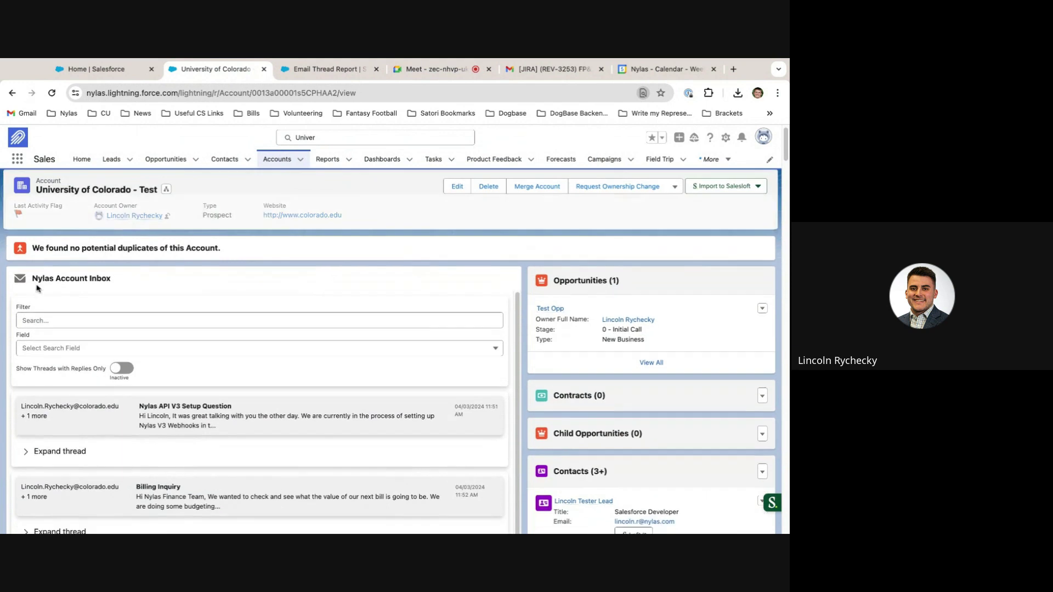
{"action": "scroll", "coordinate": [37, 288], "scroll_direction": "down", "scroll_amount": 1}
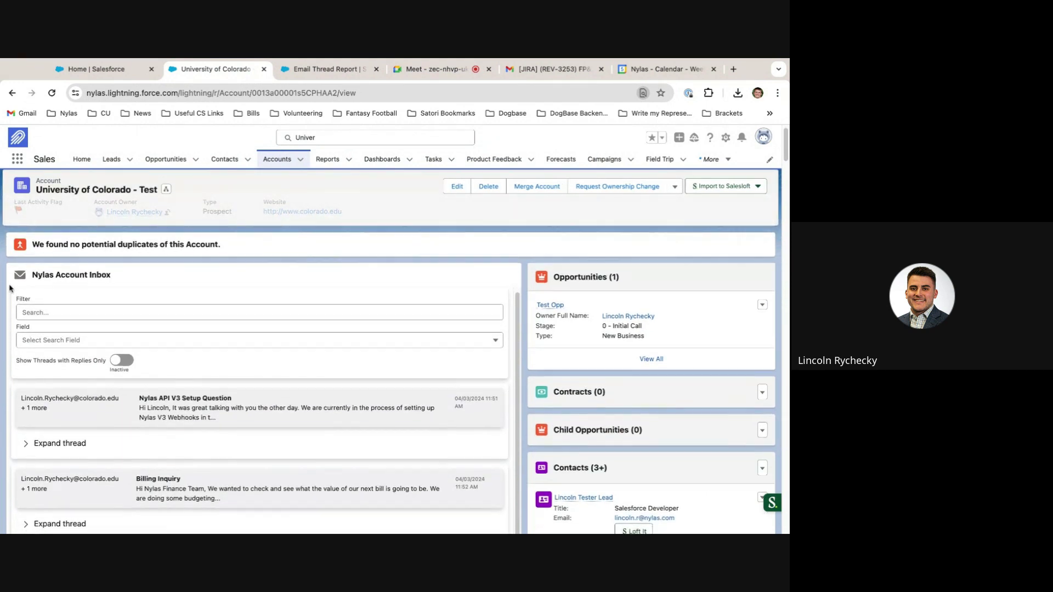
{"action": "scroll", "coordinate": [11, 275], "scroll_direction": "down", "scroll_amount": 2}
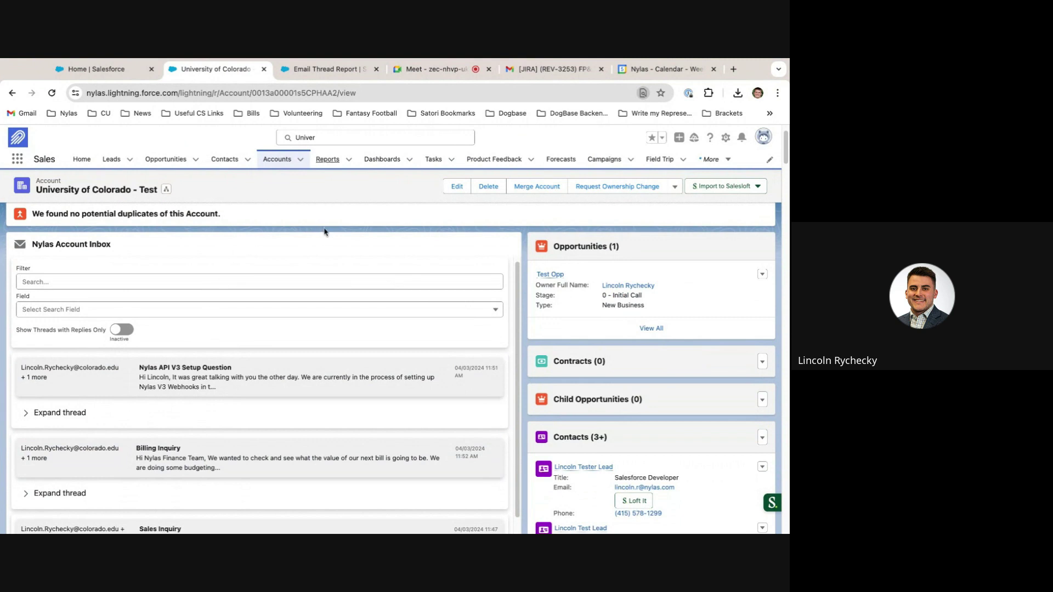
{"action": "left_click", "coordinate": [296, 279]}
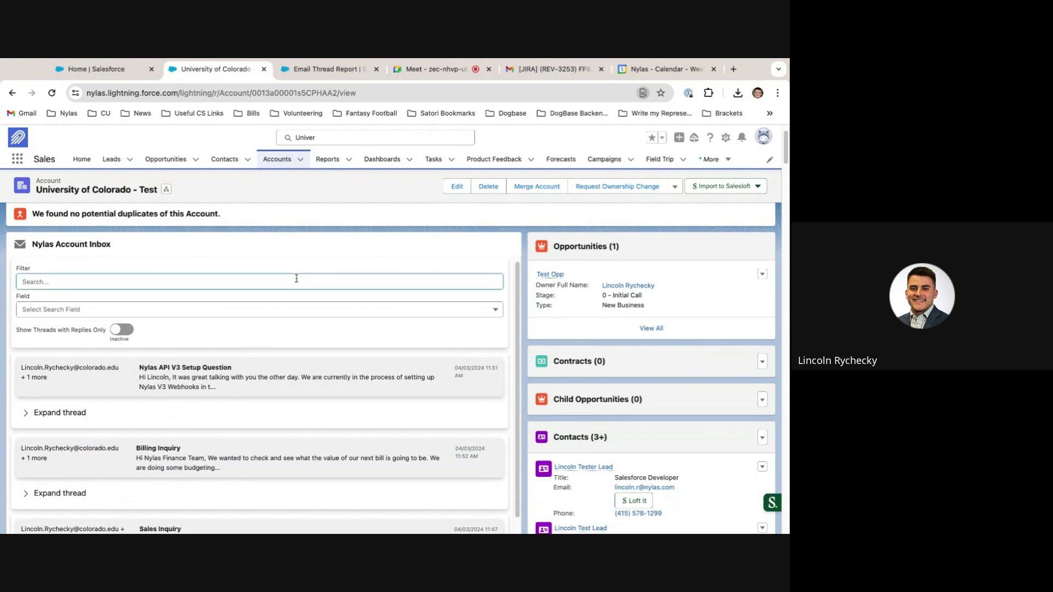
{"action": "left_click", "coordinate": [290, 308]}
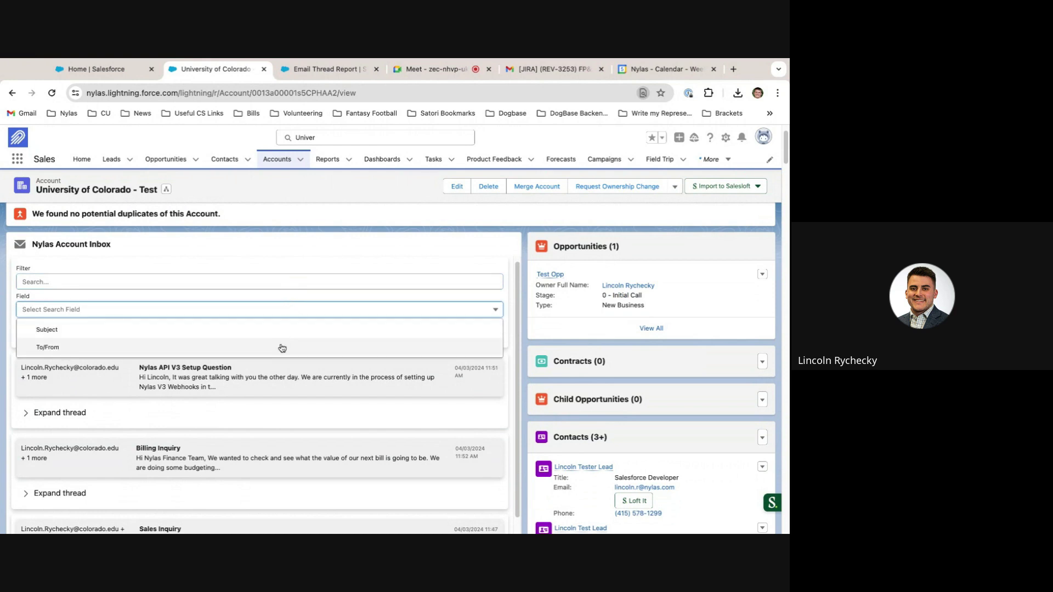
{"action": "left_click", "coordinate": [282, 281]}
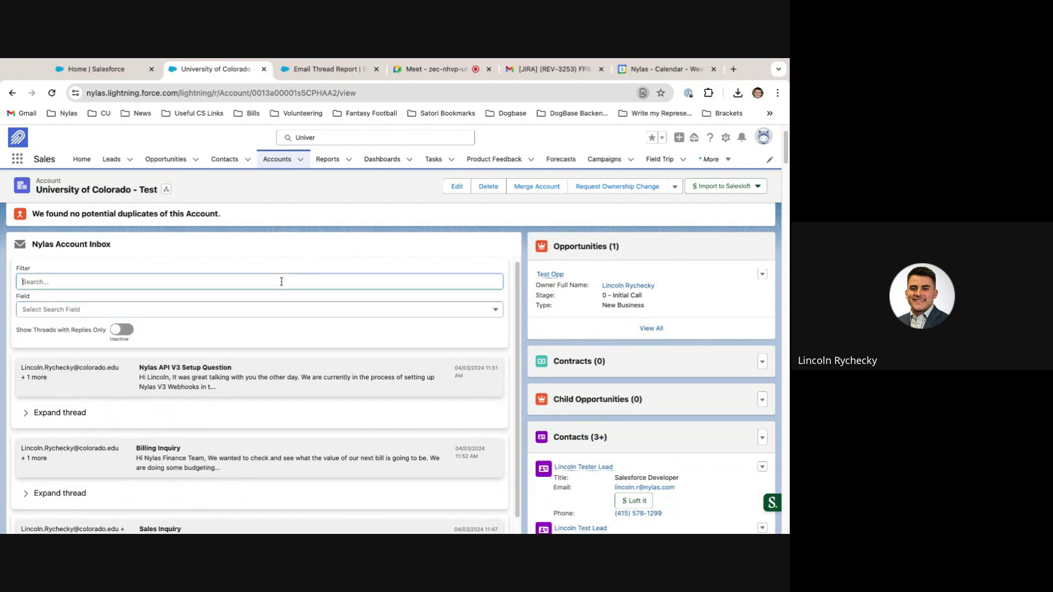
{"action": "left_click", "coordinate": [275, 311]}
{"action": "left_click", "coordinate": [268, 332]}
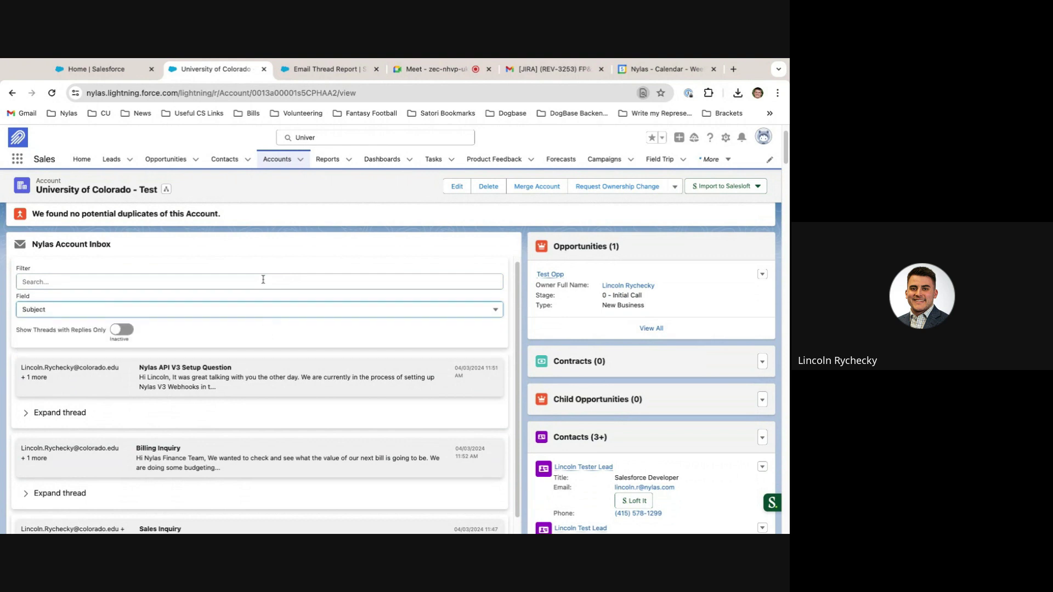
{"action": "left_click", "coordinate": [263, 279]}
{"action": "type", "text": "API"}
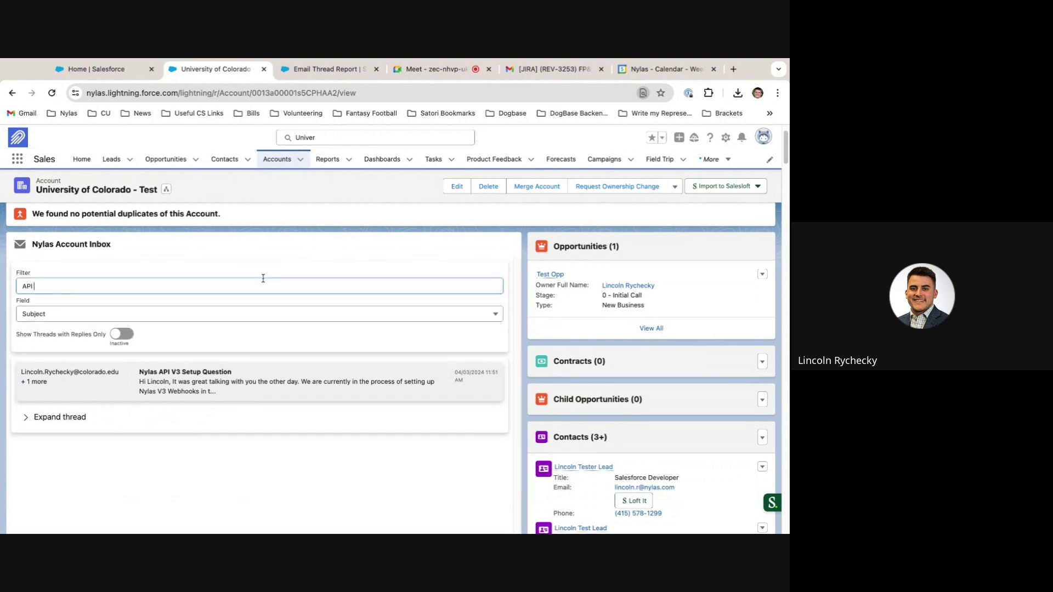
{"action": "type", "text": " V3"}
Expand the Nylas API V3 Setup Question thread and read through the email and its reply.
{"action": "left_click", "coordinate": [274, 416]}
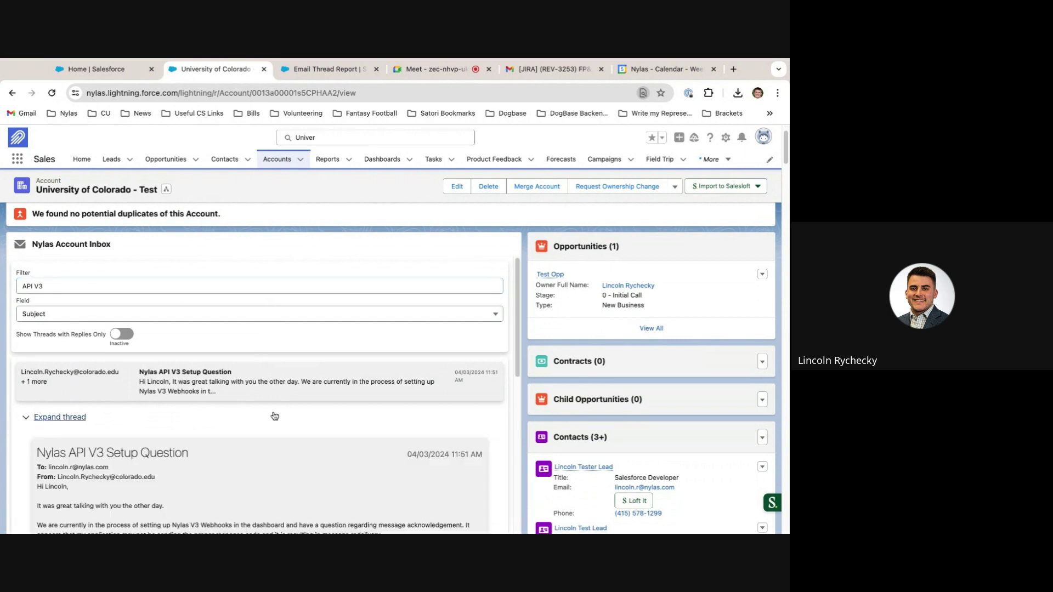
{"action": "scroll", "coordinate": [274, 415], "scroll_direction": "down", "scroll_amount": 2}
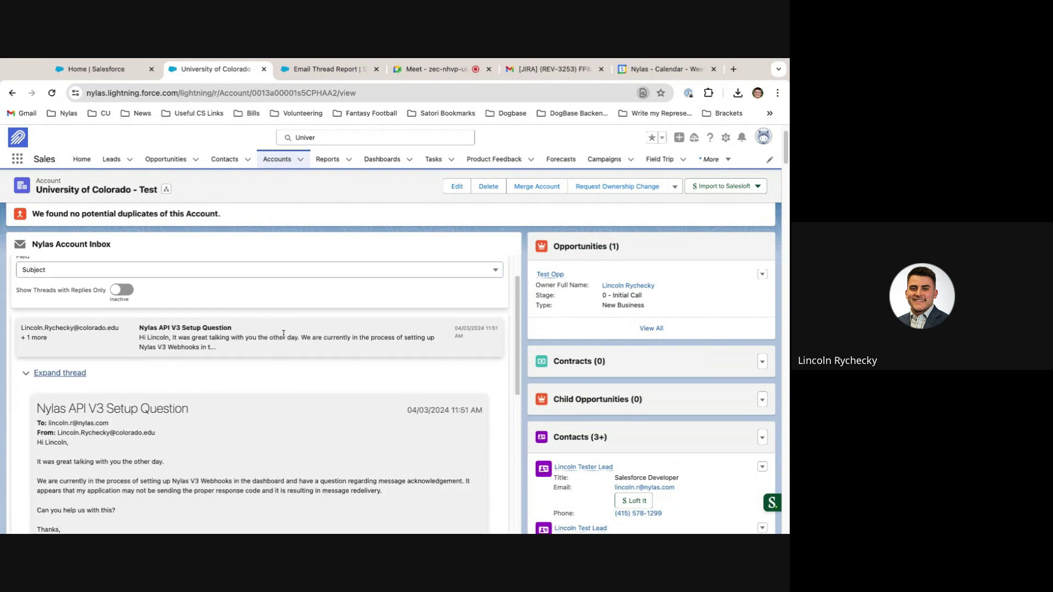
{"action": "scroll", "coordinate": [284, 333], "scroll_direction": "down", "scroll_amount": 5}
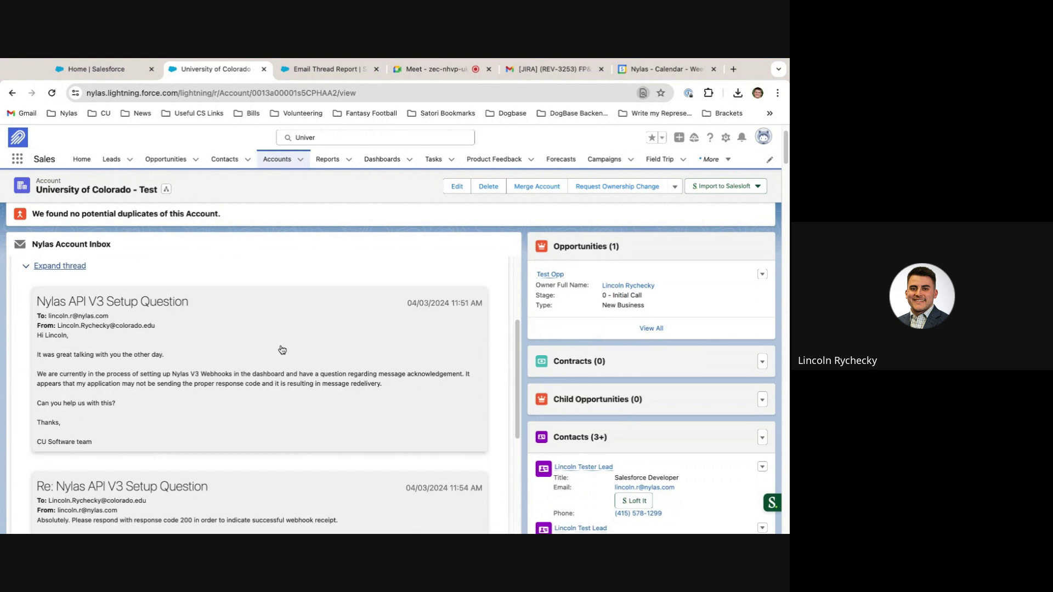
{"action": "scroll", "coordinate": [282, 349], "scroll_direction": "up", "scroll_amount": 2}
{"action": "scroll", "coordinate": [255, 377], "scroll_direction": "down", "scroll_amount": 2}
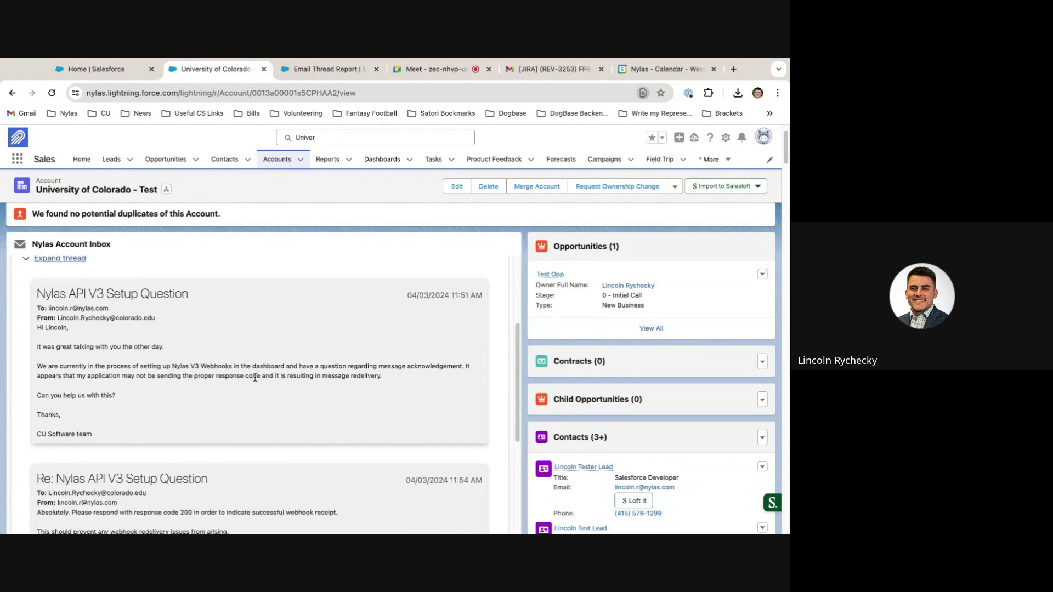
{"action": "scroll", "coordinate": [255, 377], "scroll_direction": "down", "scroll_amount": 2}
{"action": "scroll", "coordinate": [255, 377], "scroll_direction": "up", "scroll_amount": 2}
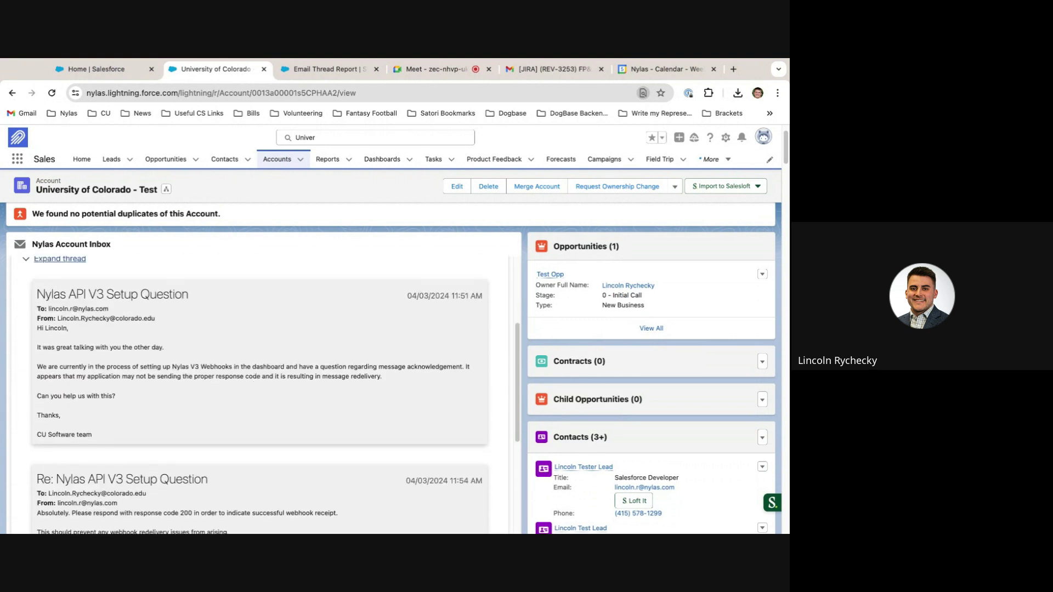
{"action": "scroll", "coordinate": [255, 377], "scroll_direction": "down", "scroll_amount": 7}
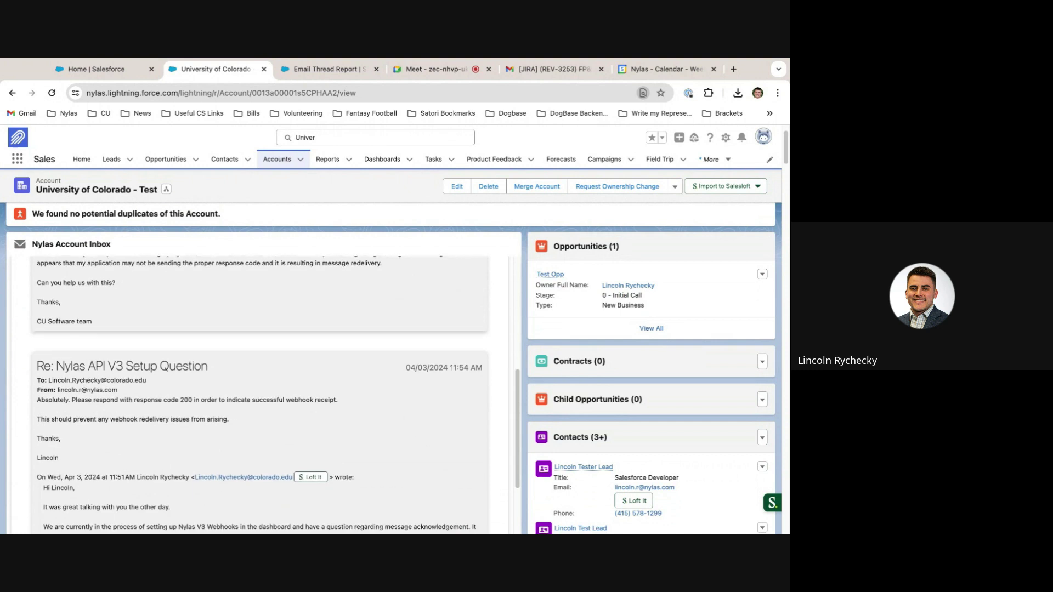
{"action": "scroll", "coordinate": [255, 378], "scroll_direction": "down", "scroll_amount": 1}
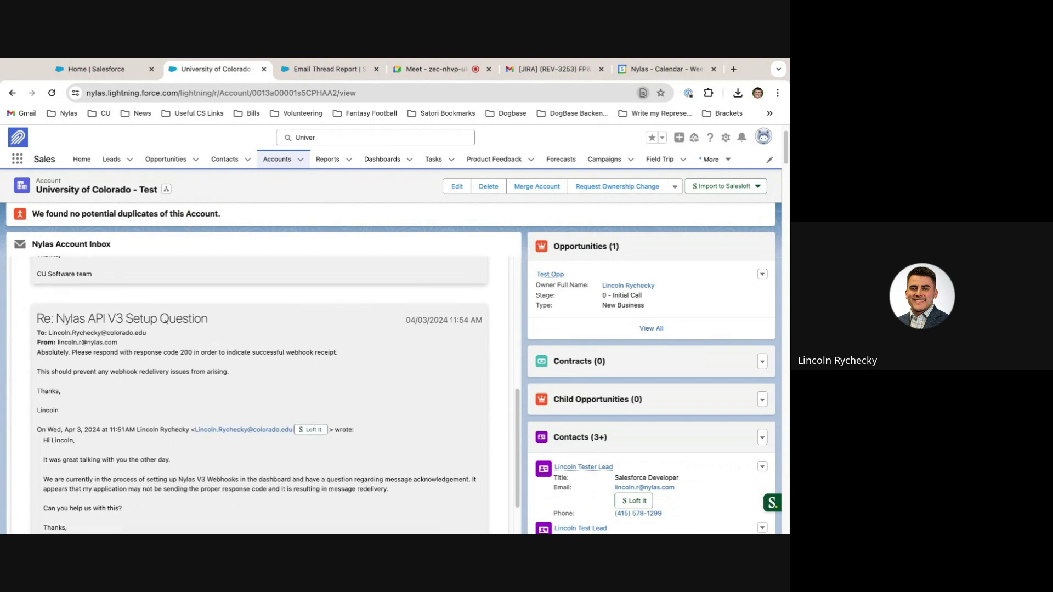
{"action": "scroll", "coordinate": [255, 377], "scroll_direction": "down", "scroll_amount": 2}
{"action": "scroll", "coordinate": [255, 377], "scroll_direction": "down", "scroll_amount": 4}
Collapse the thread, switch the filter field to To/From, and delete the 'API V3' filter text.
{"action": "scroll", "coordinate": [133, 354], "scroll_direction": "up", "scroll_amount": 15}
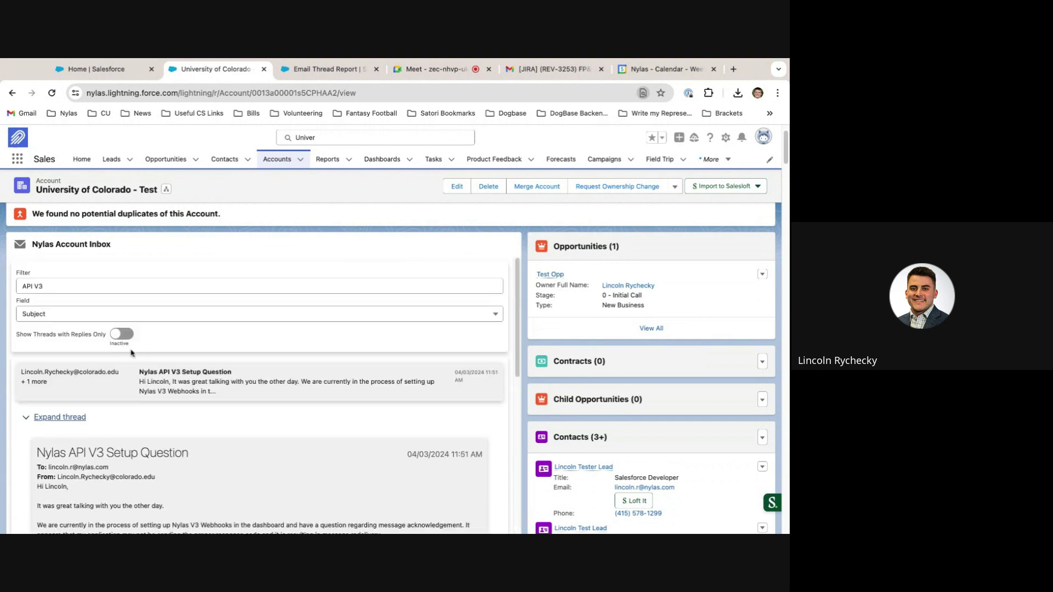
{"action": "left_click", "coordinate": [125, 424]}
{"action": "left_click", "coordinate": [125, 315]}
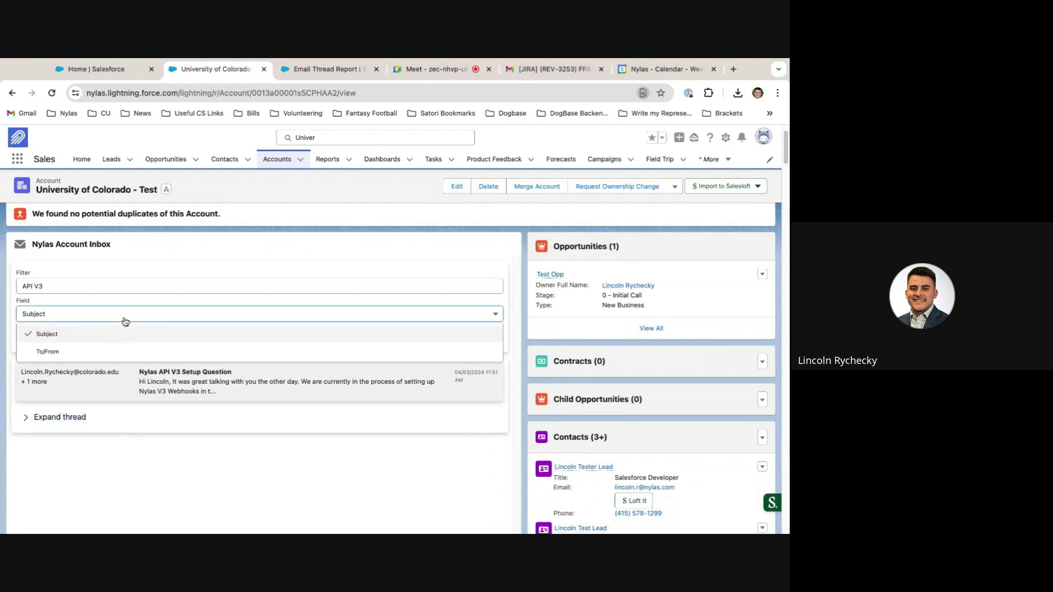
{"action": "left_click", "coordinate": [125, 354]}
{"action": "left_click", "coordinate": [176, 284]}
{"action": "key", "text": "BackSpace"}
{"action": "key", "text": "BackSpace"}
{"action": "key", "text": "BackSpace"}
{"action": "key", "text": "BackSpace"}
{"action": "key", "text": "BackSpace"}
{"action": "key", "text": "BackSpace"}
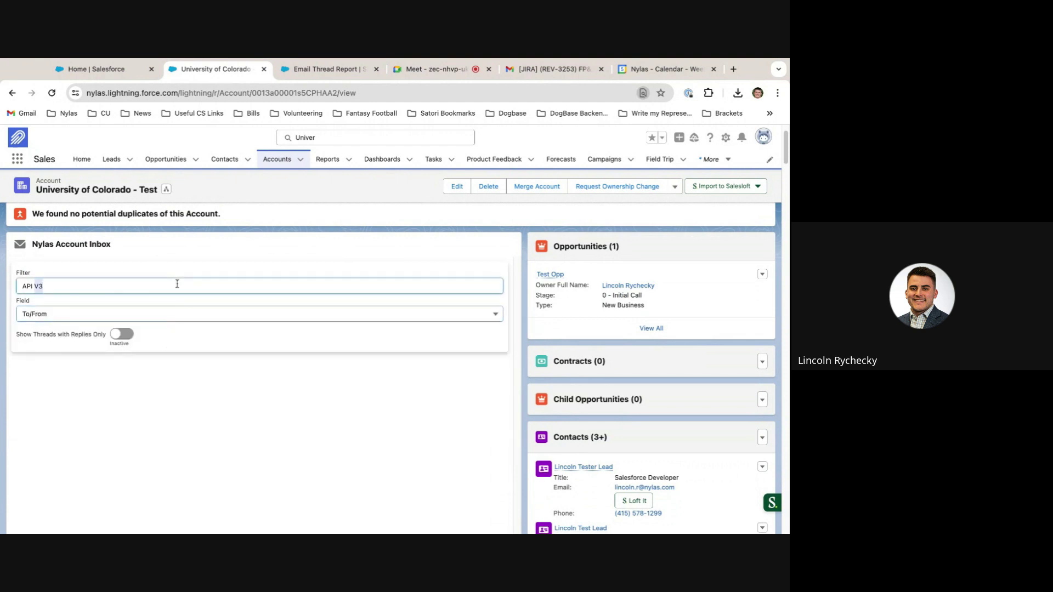
Set the filter field back to Subject and toggle Show Threads with Replies Only on, then off.
{"action": "left_click", "coordinate": [166, 313]}
{"action": "left_click", "coordinate": [165, 333]}
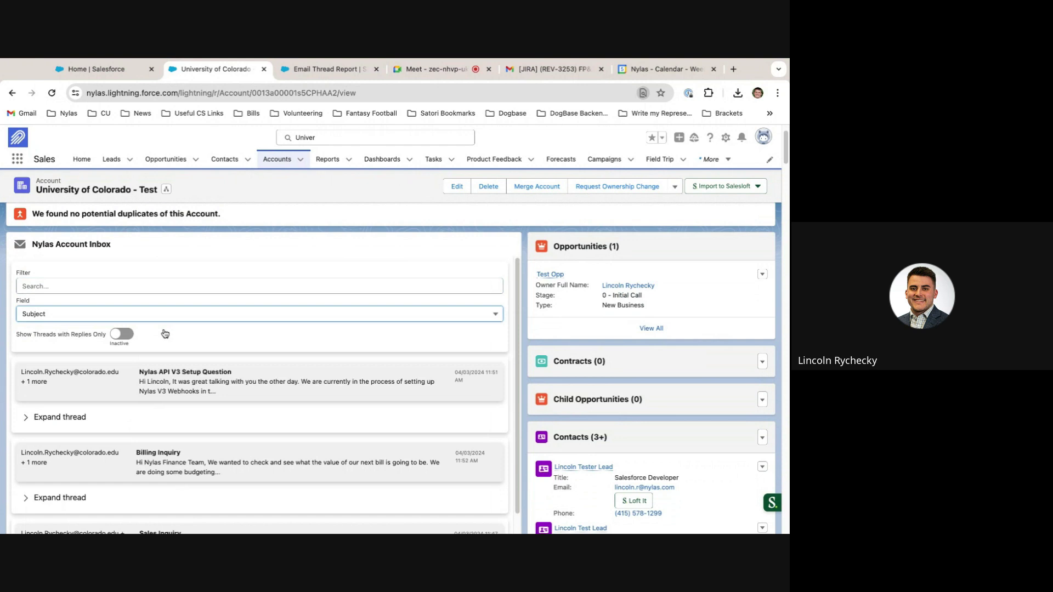
{"action": "left_click", "coordinate": [125, 339]}
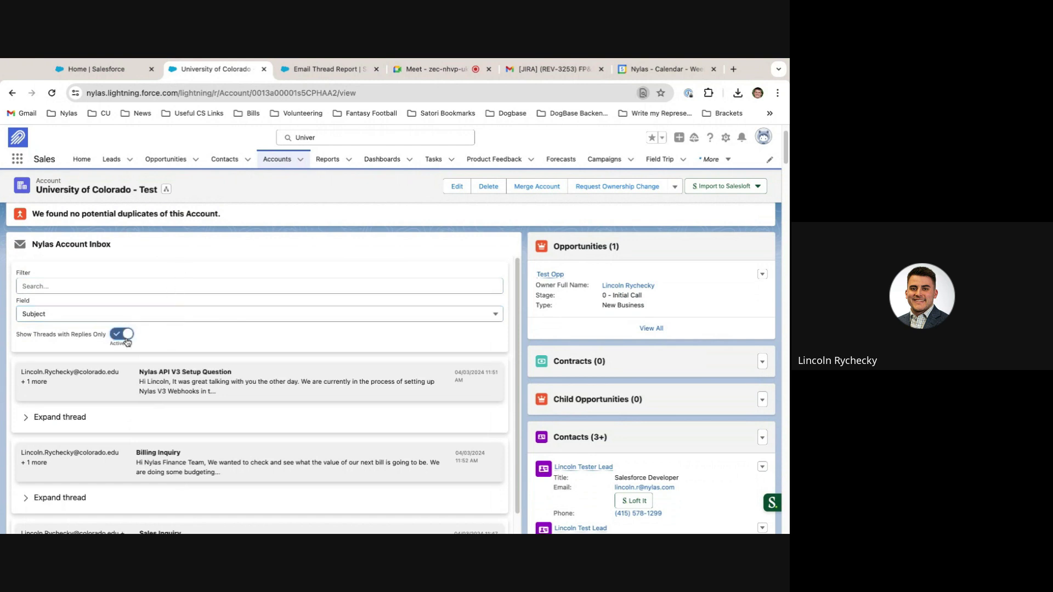
{"action": "left_click", "coordinate": [126, 336]}
From the Home tab, launch the Nylas app through the App Launcher by searching 'Ny'.
{"action": "left_click", "coordinate": [93, 69]}
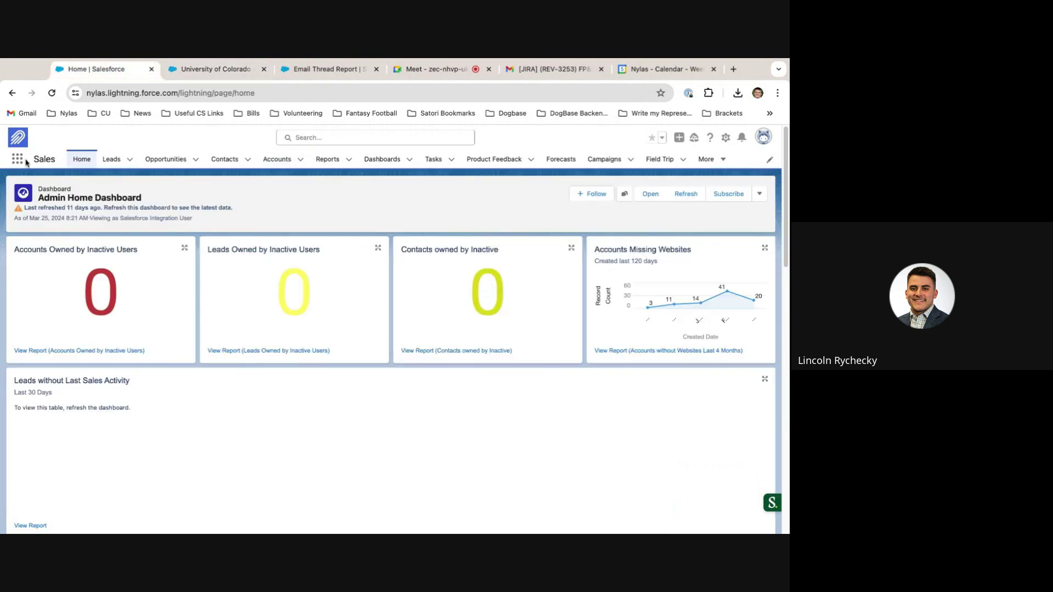
{"action": "left_click", "coordinate": [17, 159]}
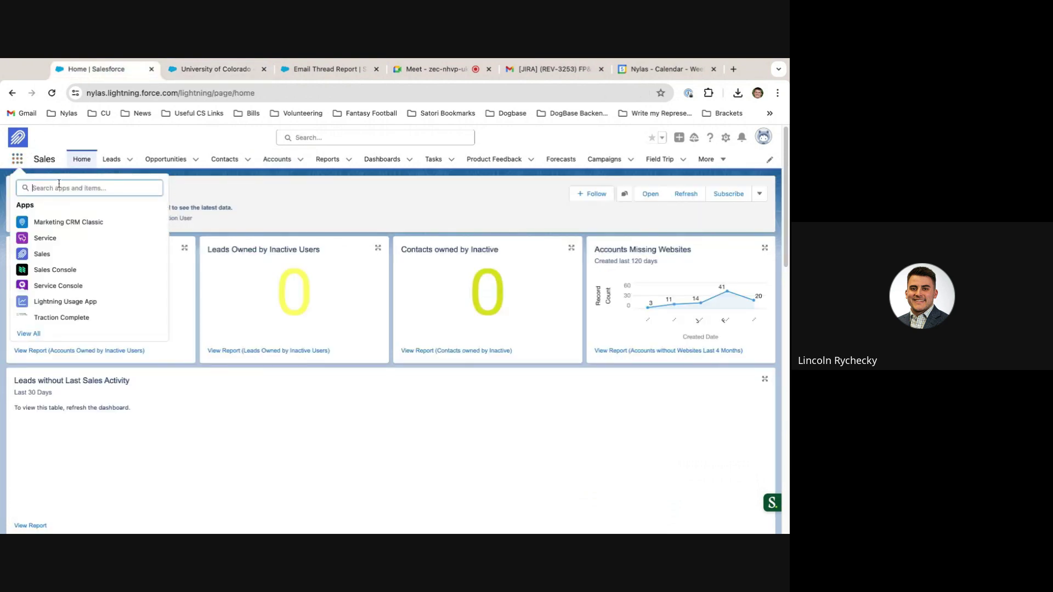
{"action": "type", "text": "Ny"}
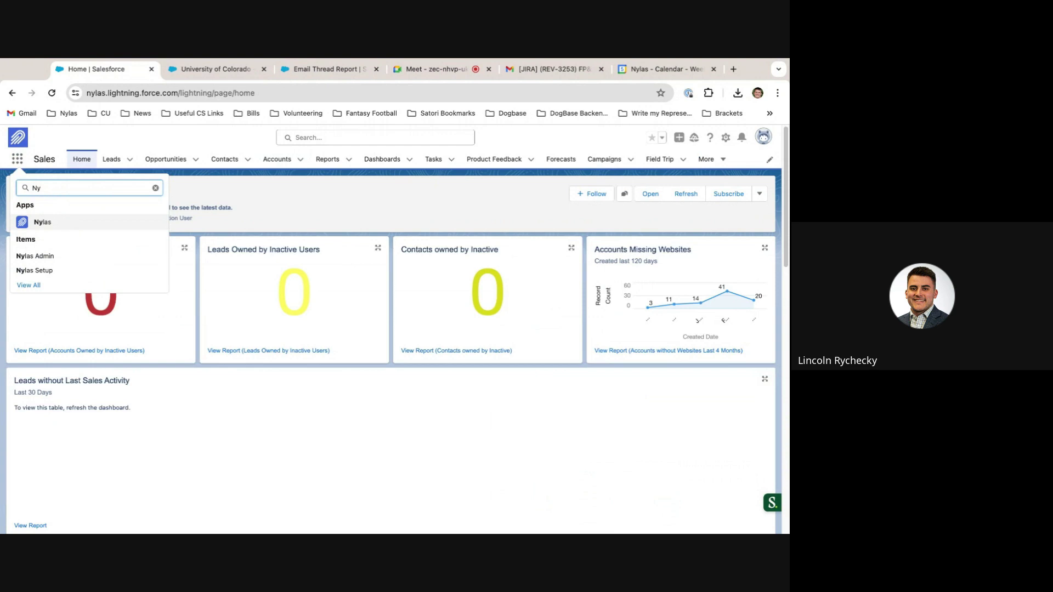
{"action": "left_click", "coordinate": [50, 231]}
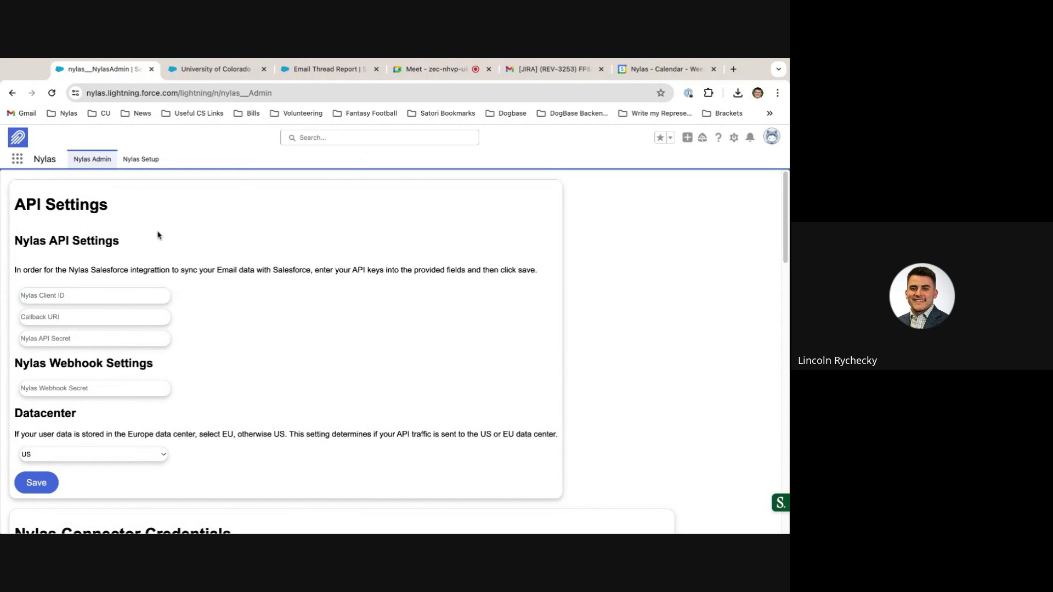
{"action": "scroll", "coordinate": [209, 242], "scroll_direction": "down", "scroll_amount": 1}
{"action": "scroll", "coordinate": [220, 245], "scroll_direction": "up", "scroll_amount": 1}
{"action": "left_click_drag", "start_coordinate": [313, 270], "coordinate": [256, 270]}
{"action": "left_click", "coordinate": [265, 331]}
{"action": "scroll", "coordinate": [266, 332], "scroll_direction": "down", "scroll_amount": 1}
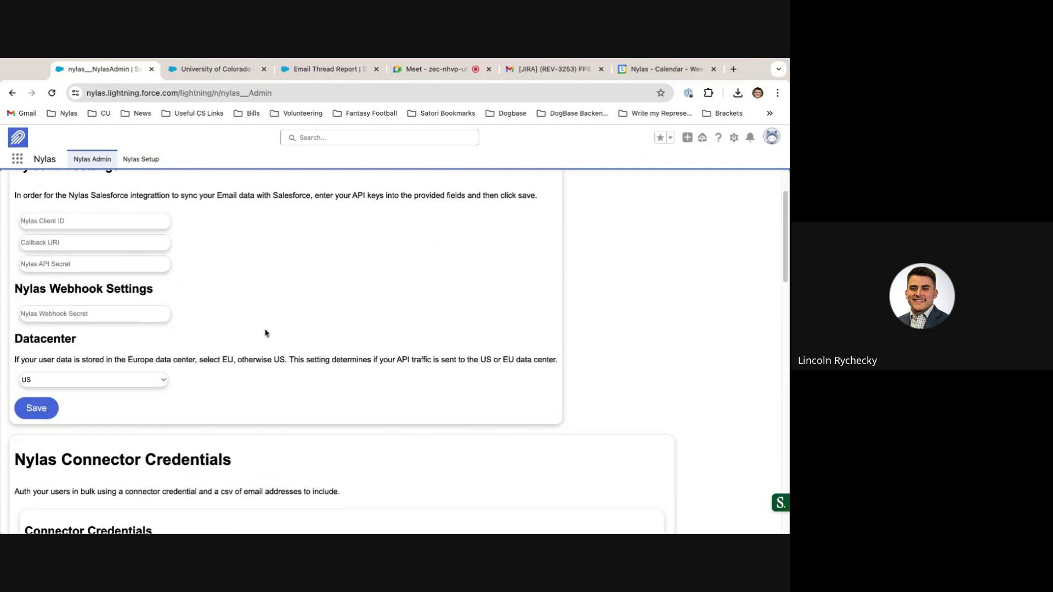
{"action": "left_click", "coordinate": [154, 386]}
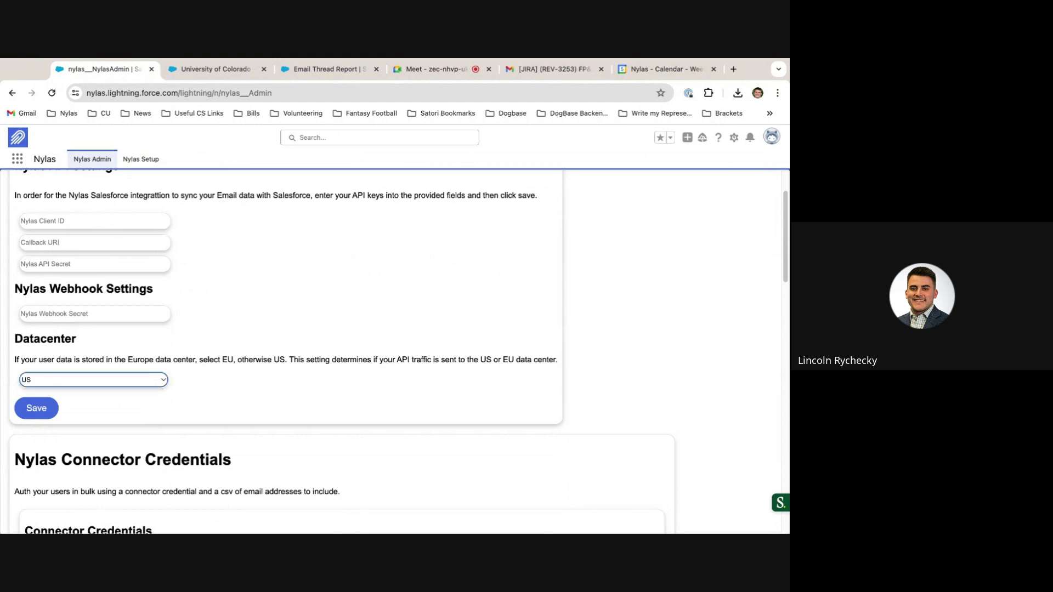
{"action": "scroll", "coordinate": [363, 360], "scroll_direction": "down", "scroll_amount": 5}
{"action": "left_click", "coordinate": [376, 353]}
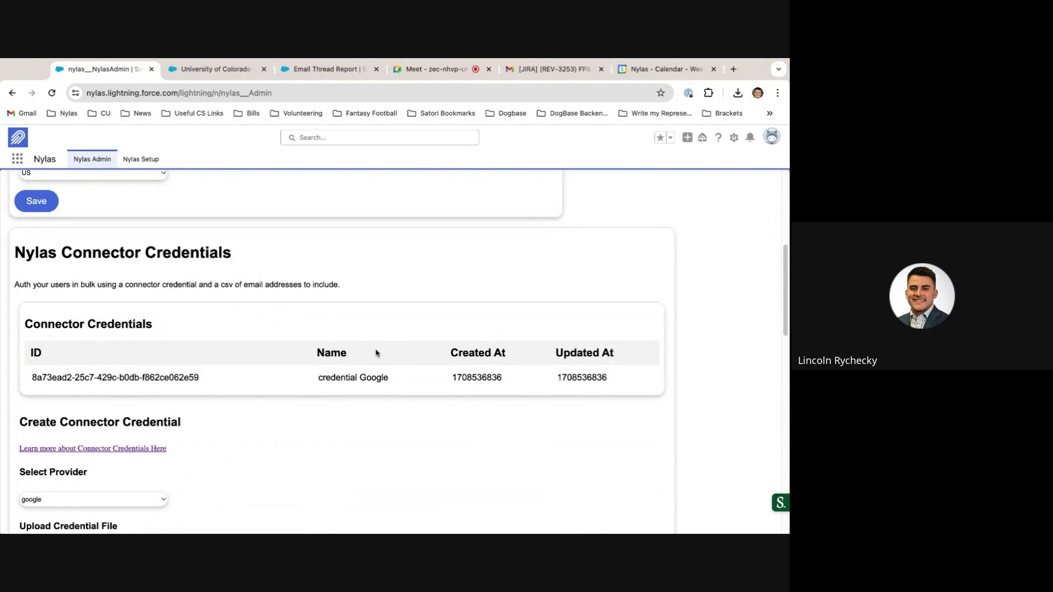
{"action": "scroll", "coordinate": [376, 352], "scroll_direction": "down", "scroll_amount": 2}
{"action": "scroll", "coordinate": [376, 353], "scroll_direction": "down", "scroll_amount": 1}
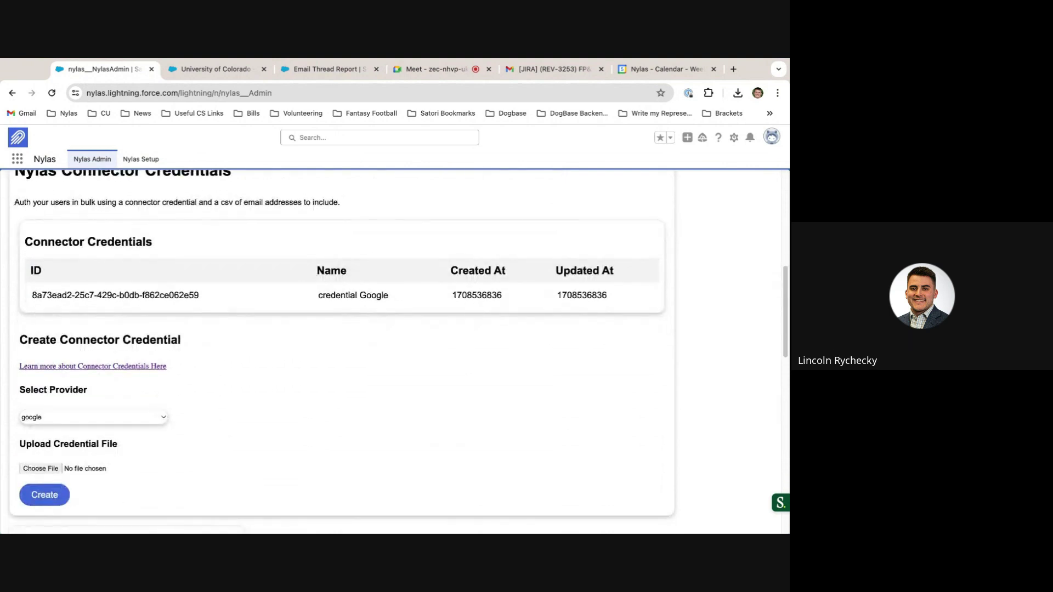
{"action": "scroll", "coordinate": [376, 353], "scroll_direction": "up", "scroll_amount": 1}
{"action": "scroll", "coordinate": [341, 352], "scroll_direction": "up", "scroll_amount": 1}
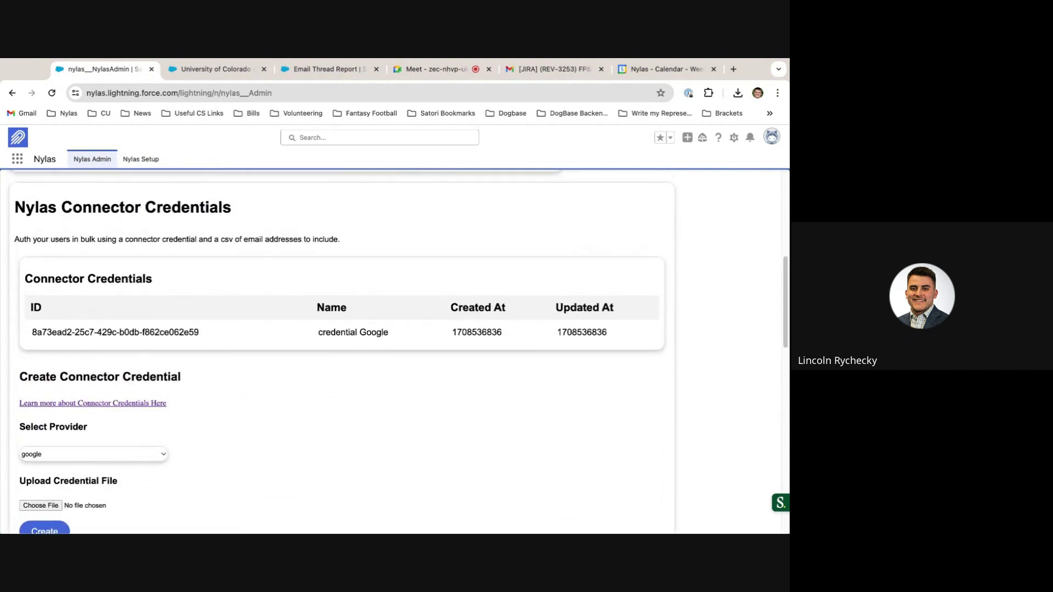
{"action": "scroll", "coordinate": [293, 286], "scroll_direction": "down", "scroll_amount": 8}
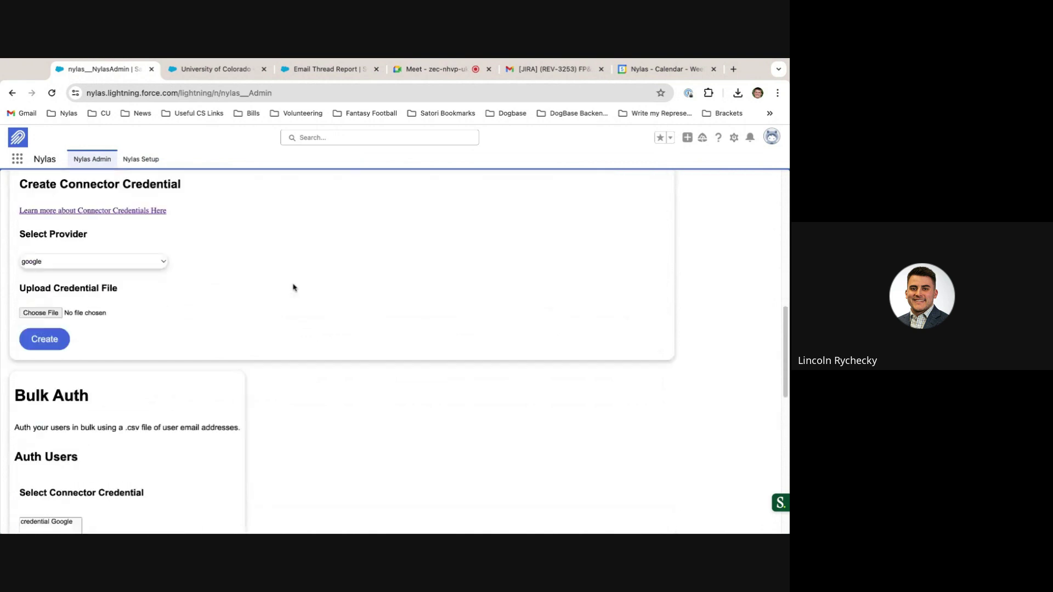
{"action": "scroll", "coordinate": [293, 286], "scroll_direction": "down", "scroll_amount": 2}
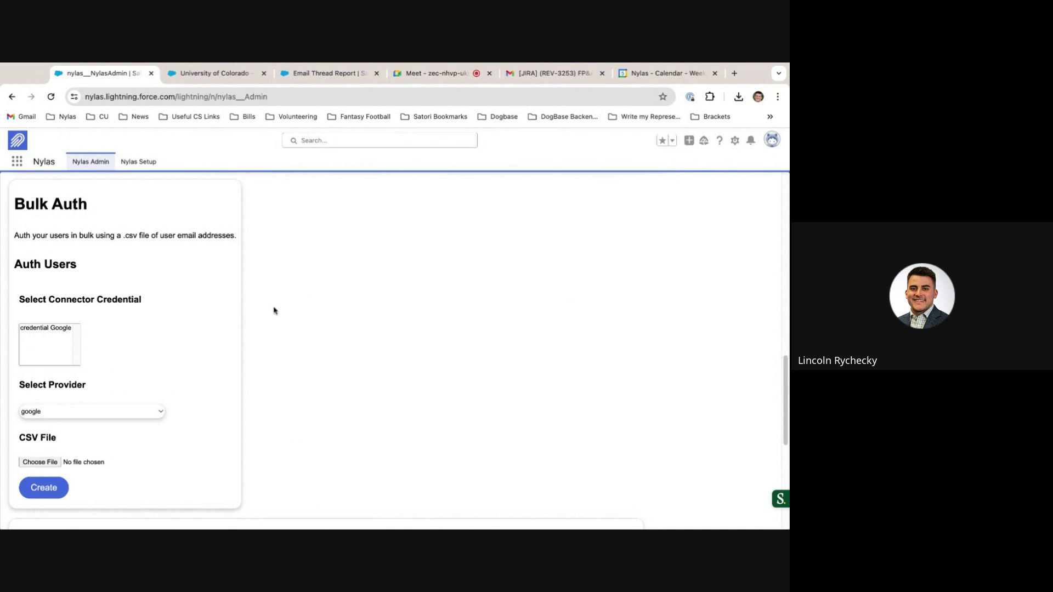
Page through the Application Grants list to its third page and pick out an invalid grant status.
{"action": "scroll", "coordinate": [272, 308], "scroll_direction": "down", "scroll_amount": 5}
{"action": "scroll", "coordinate": [272, 311], "scroll_direction": "down", "scroll_amount": 2}
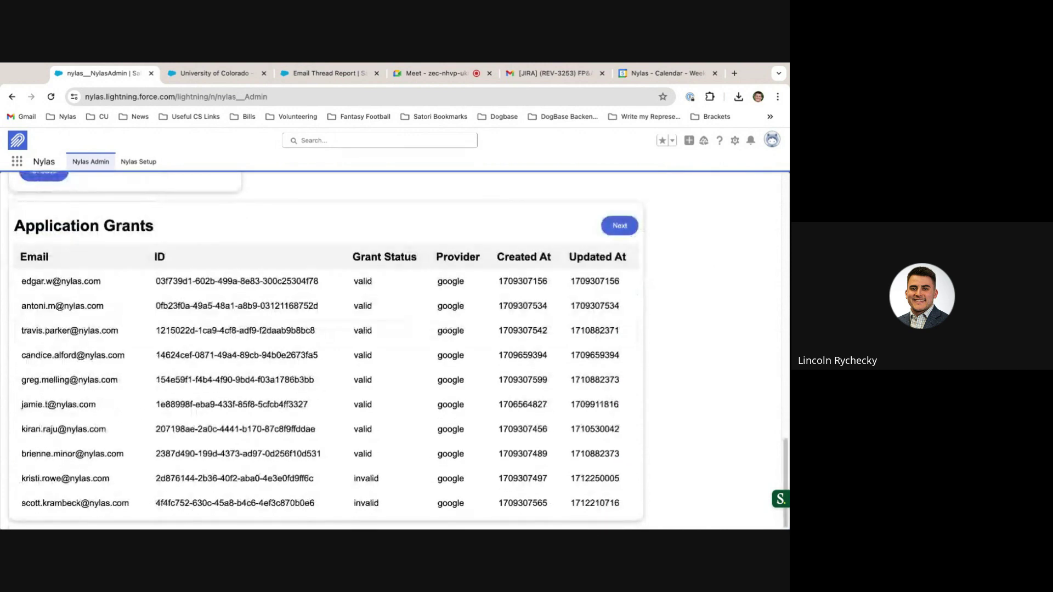
{"action": "left_click", "coordinate": [609, 232]}
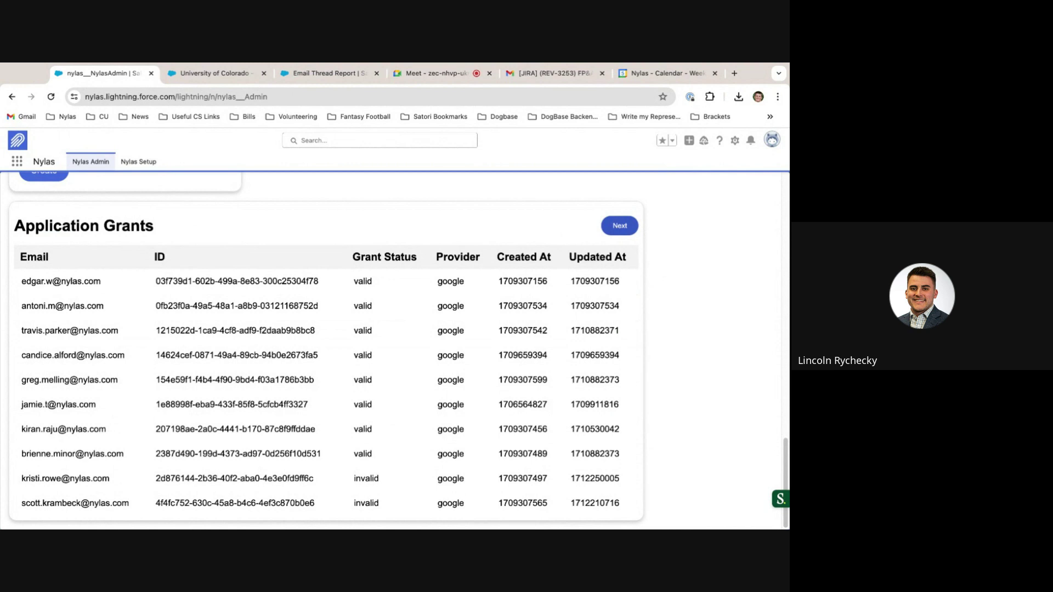
{"action": "left_click", "coordinate": [626, 232]}
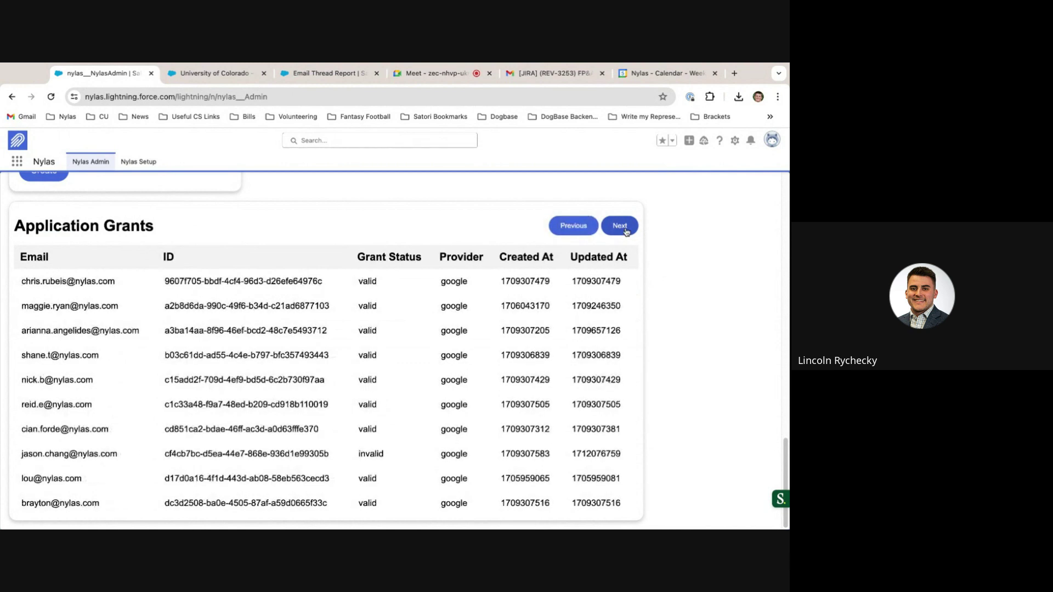
{"action": "double_click", "coordinate": [371, 454]}
Return to the top of the Nylas Admin page and go to the Nylas Setup page.
{"action": "scroll", "coordinate": [362, 340], "scroll_direction": "up", "scroll_amount": 15}
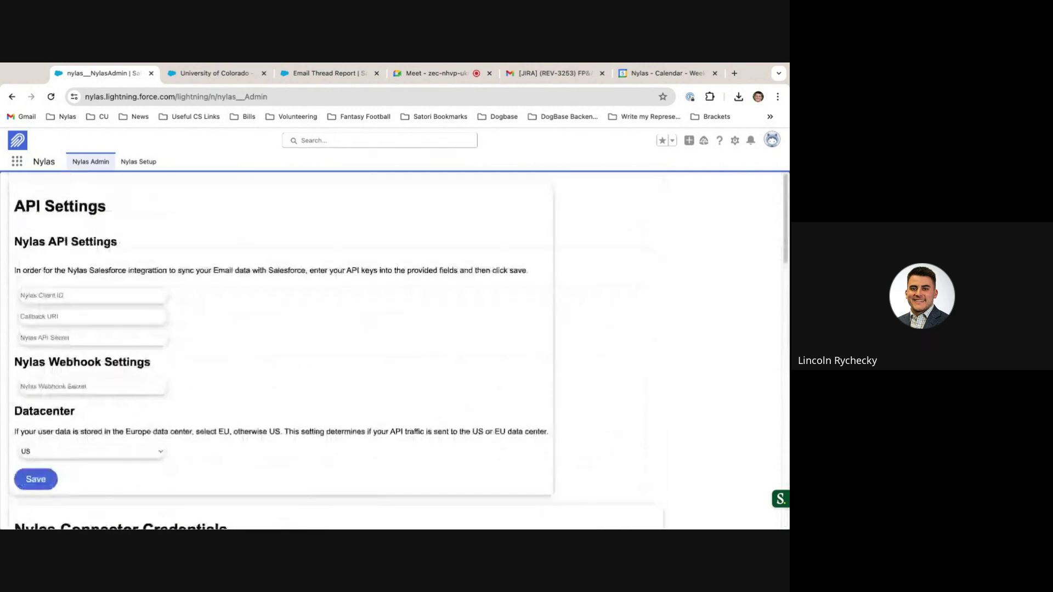
{"action": "left_click", "coordinate": [141, 165]}
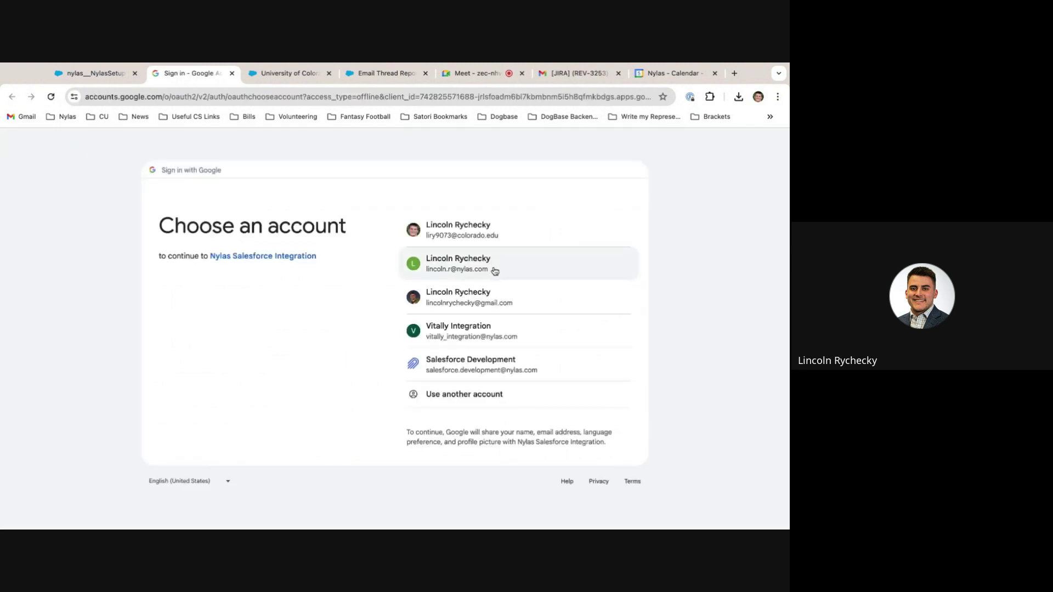
Sign in with the work account, allow Gmail and Calendar access, and view the Email Thread Report.
{"action": "left_click", "coordinate": [494, 271]}
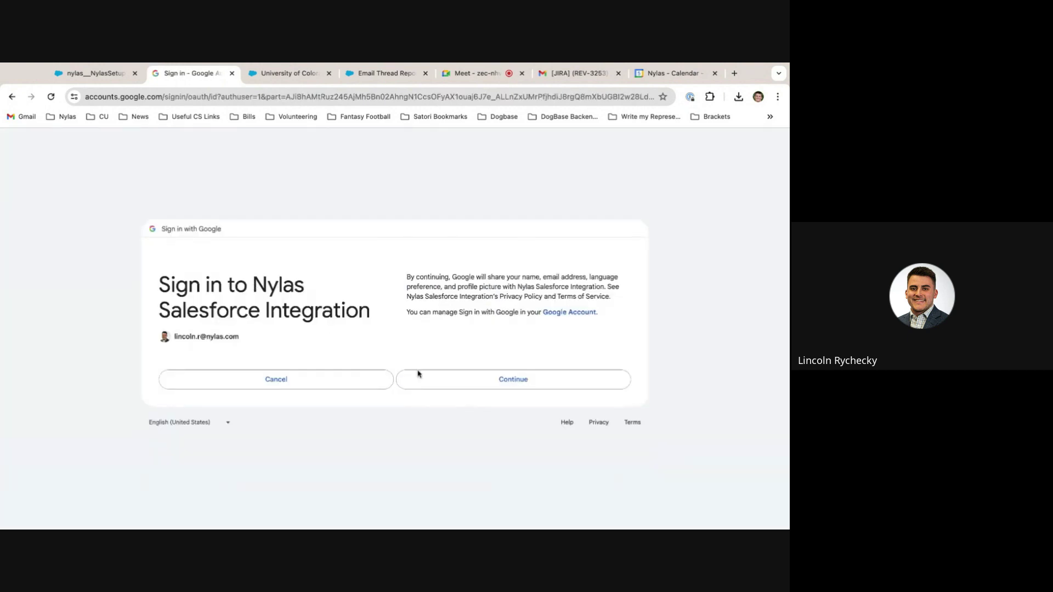
{"action": "left_click", "coordinate": [476, 388]}
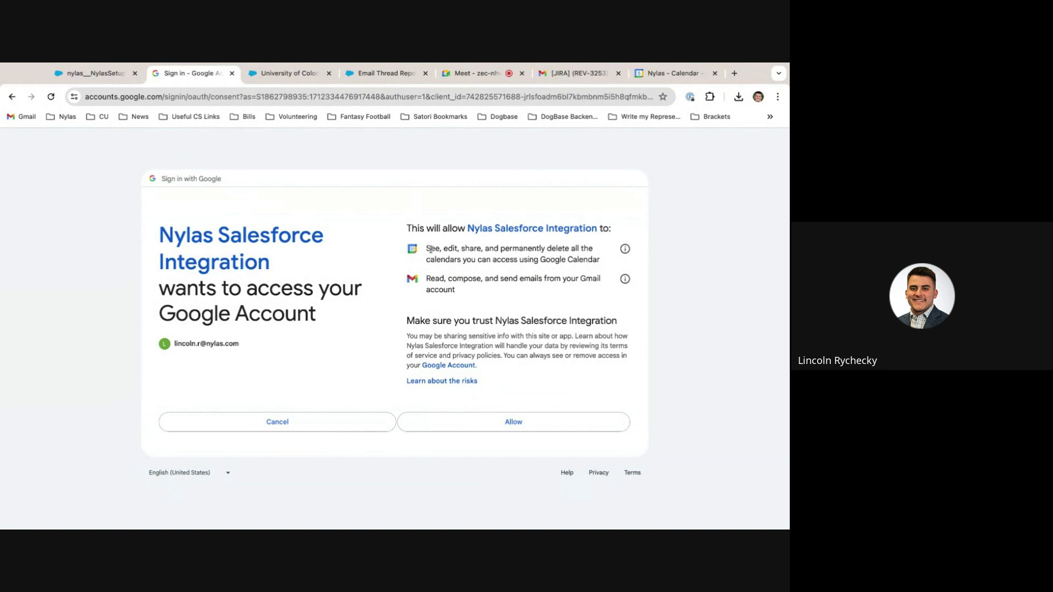
{"action": "left_click_drag", "start_coordinate": [430, 249], "coordinate": [455, 260]}
{"action": "left_click", "coordinate": [462, 292]}
{"action": "left_click", "coordinate": [543, 428]}
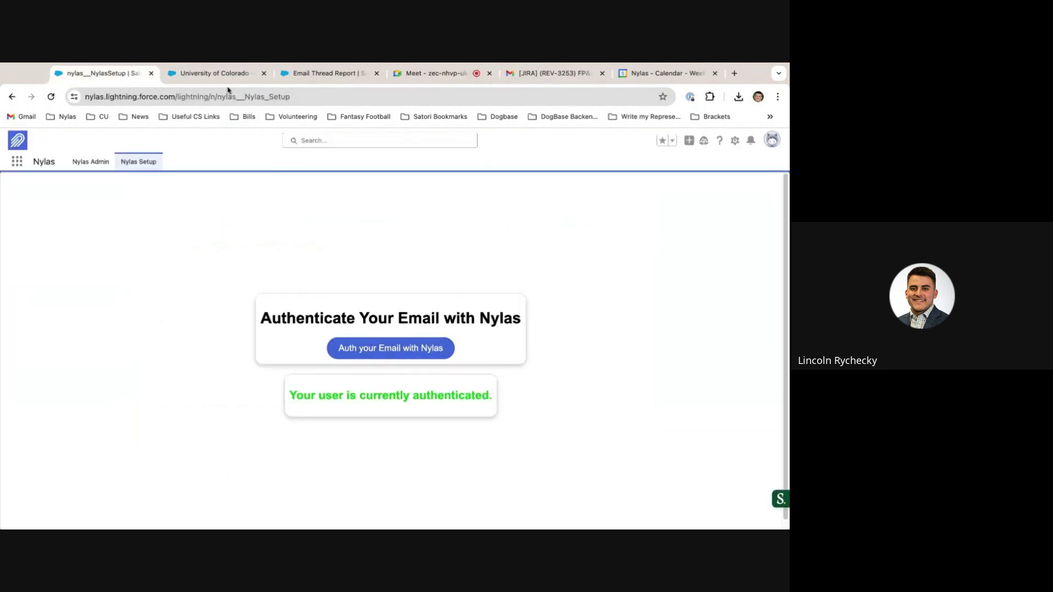
{"action": "left_click", "coordinate": [303, 75]}
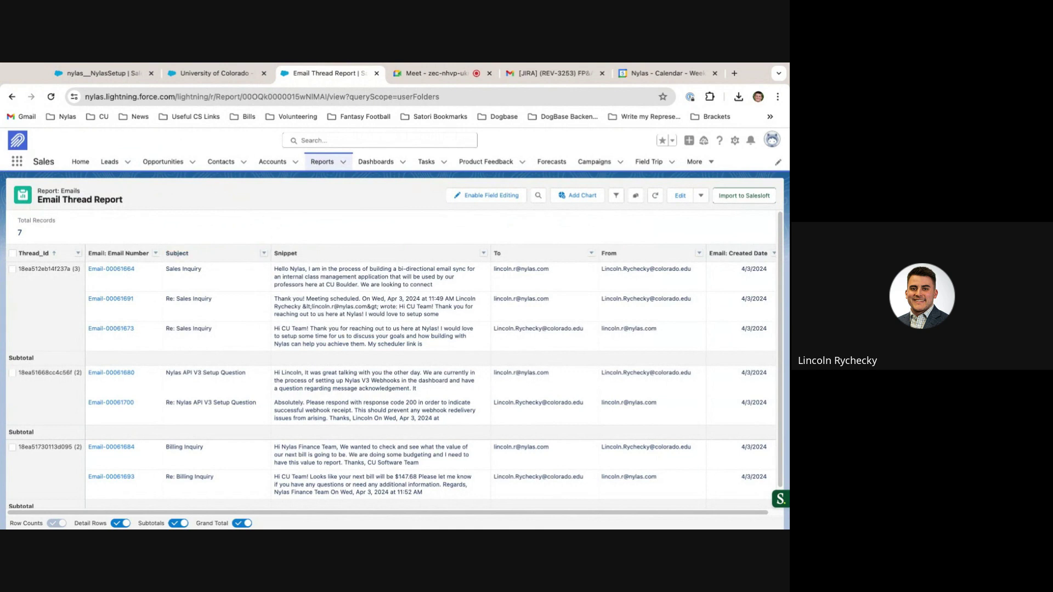
{"action": "scroll", "coordinate": [277, 326], "scroll_direction": "down", "scroll_amount": 1}
{"action": "scroll", "coordinate": [277, 326], "scroll_direction": "up", "scroll_amount": 1}
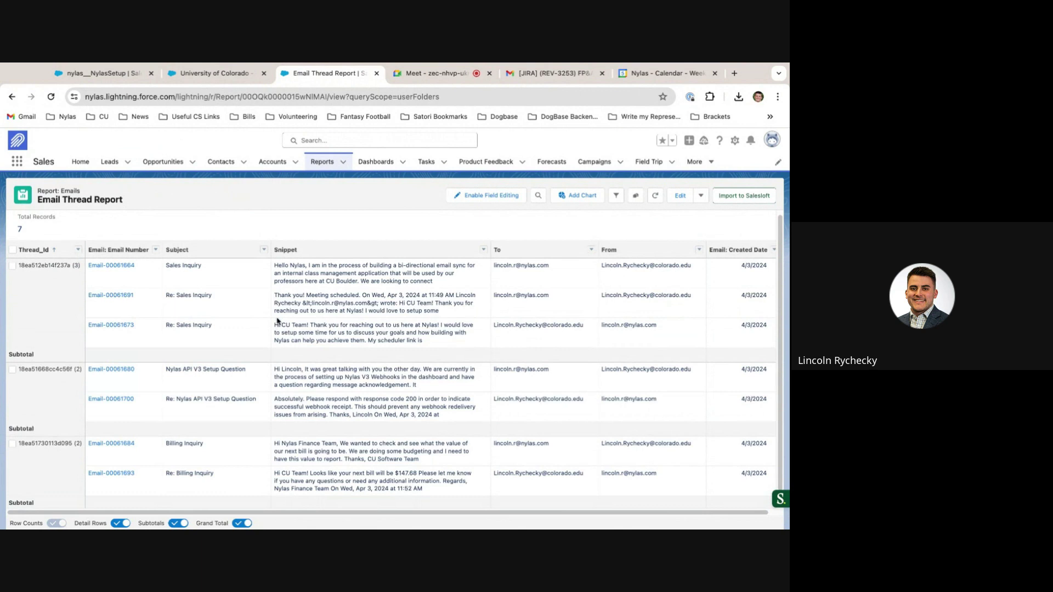